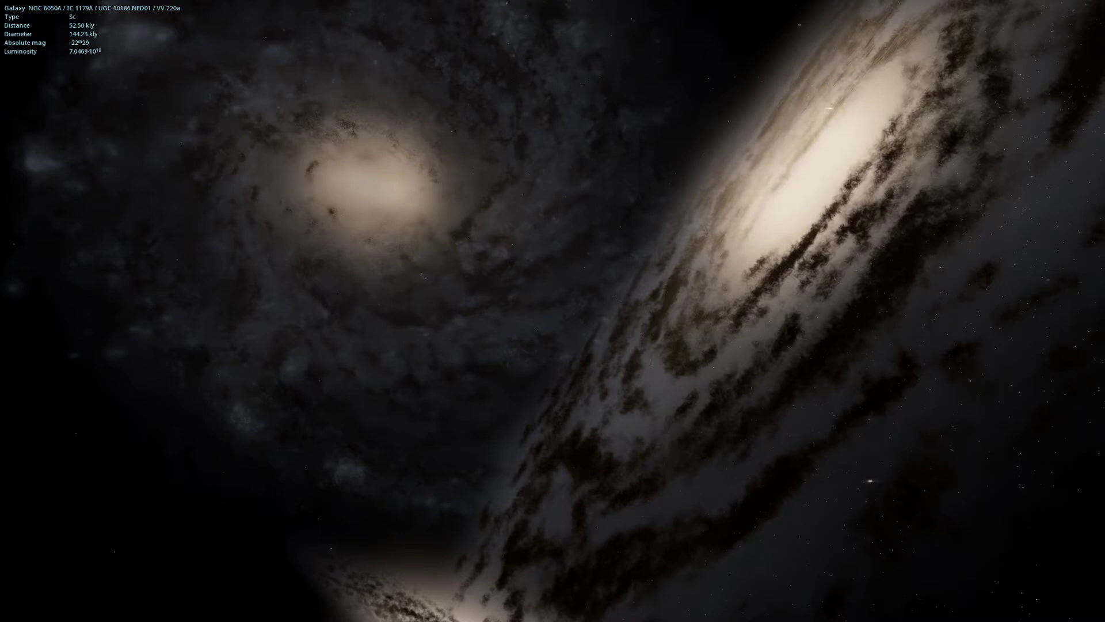
Step: Switch to the file explorer and open C:\Programmes (x86)\Steam\steamapps\workshop\content\314650
key("alt+Tab")
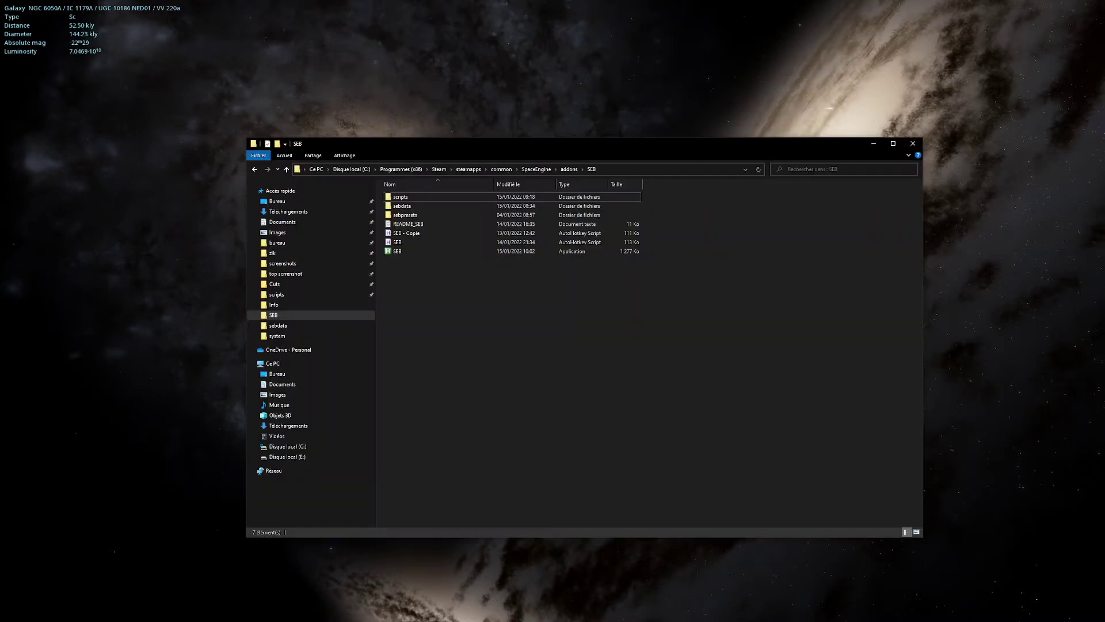
left_click(309, 446)
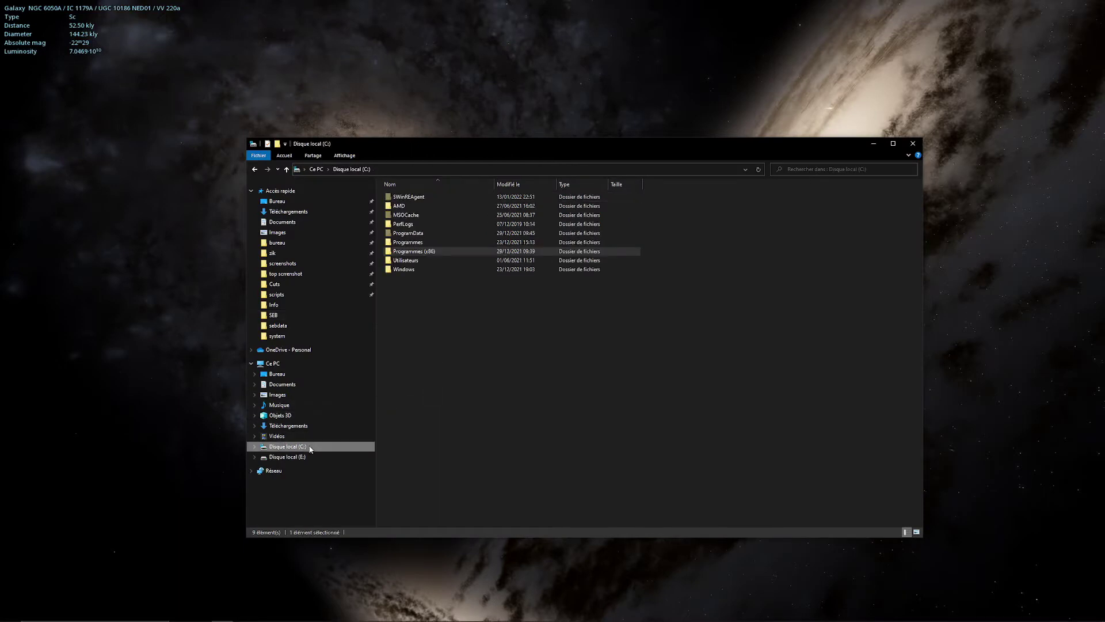
double_click(432, 254)
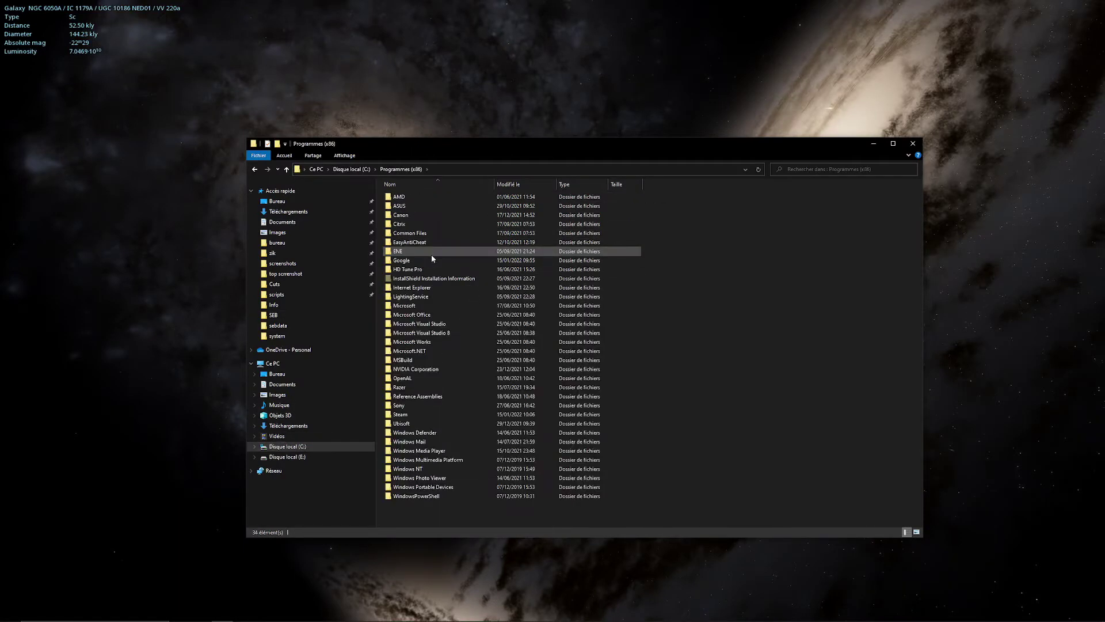
left_click(414, 414)
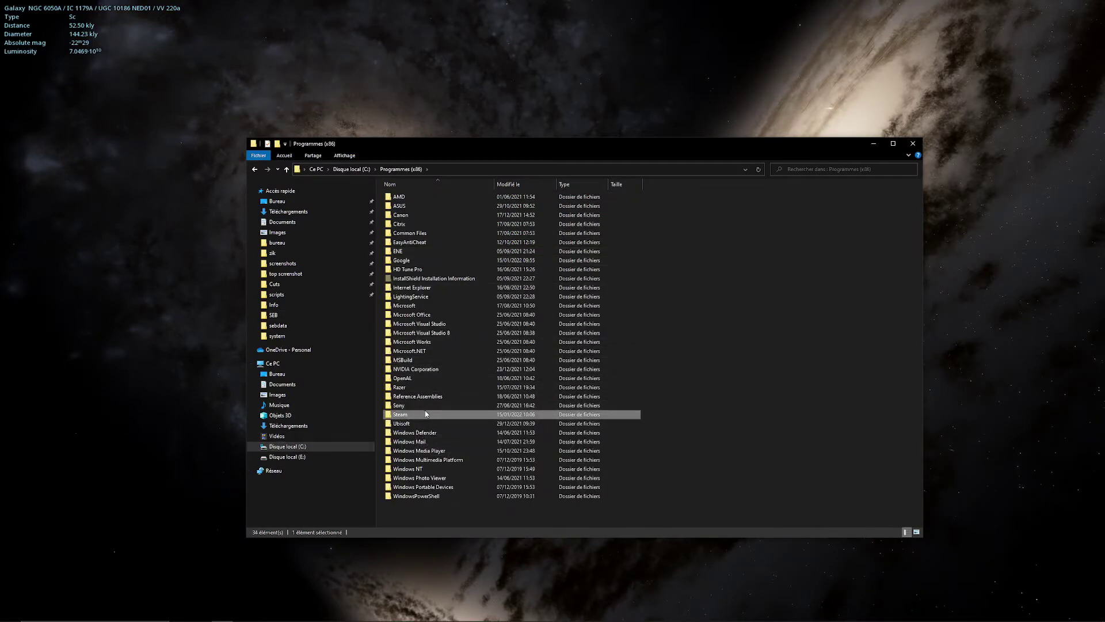
double_click(423, 412)
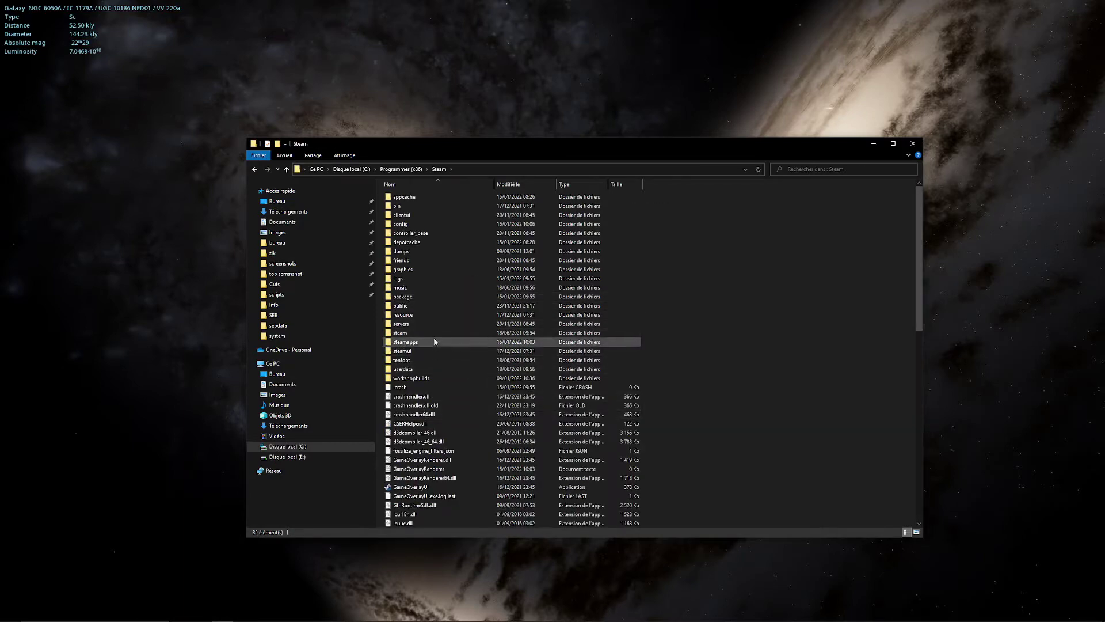
double_click(433, 340)
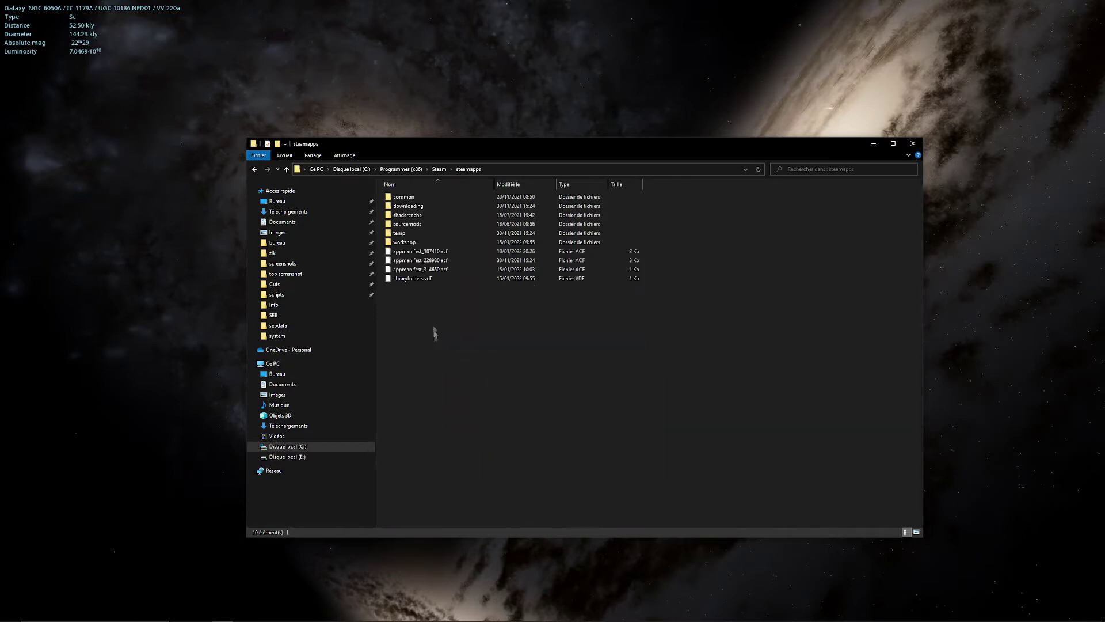
double_click(427, 241)
double_click(422, 196)
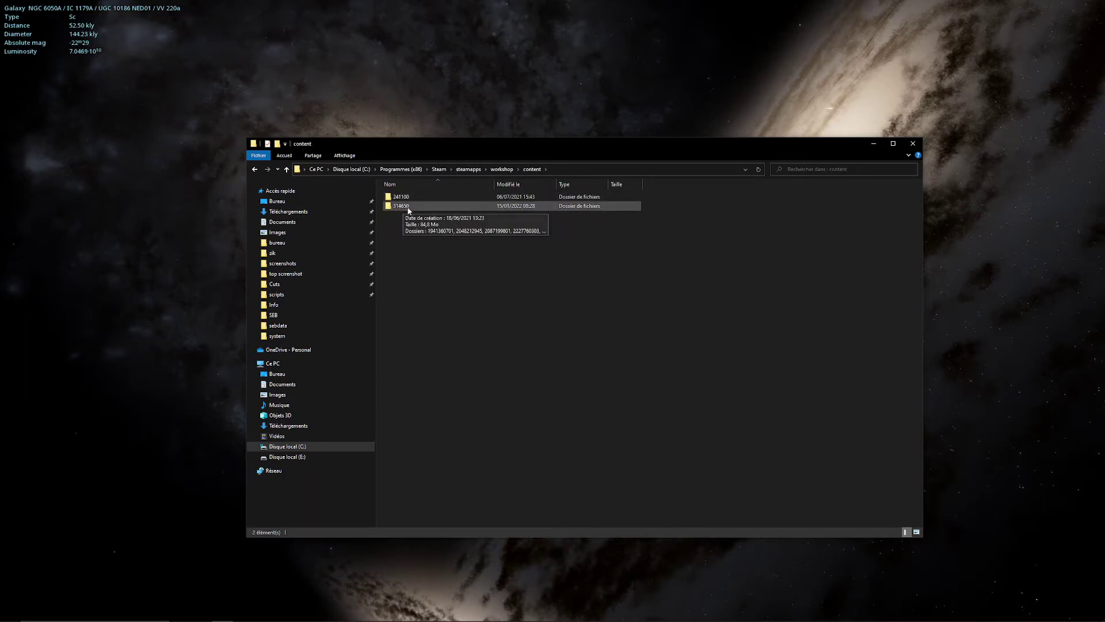
double_click(407, 208)
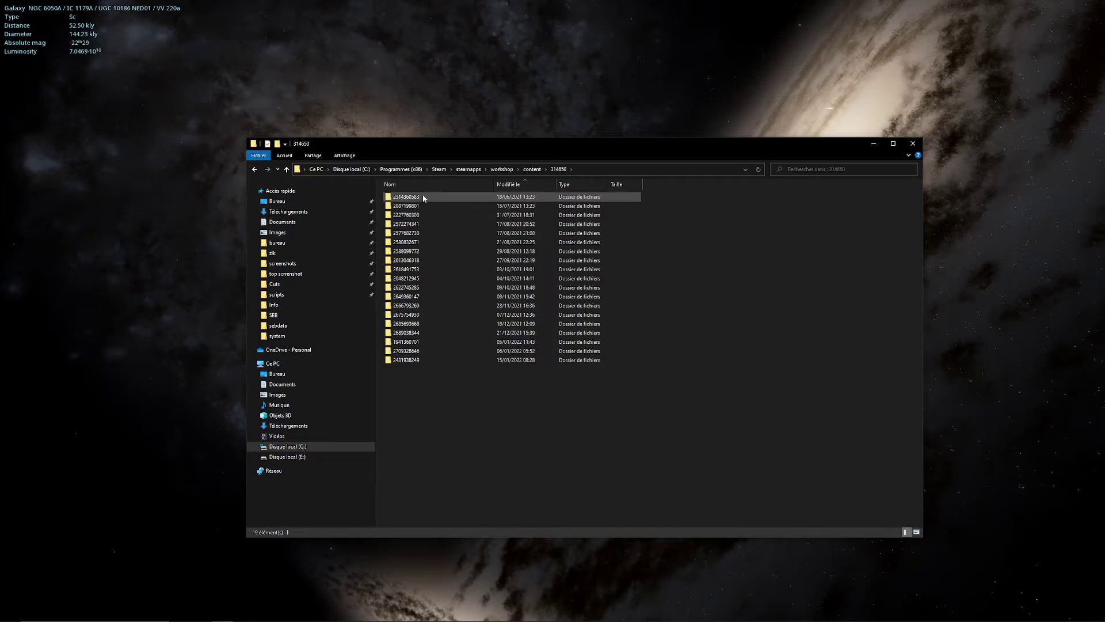
mouse_move(460, 217)
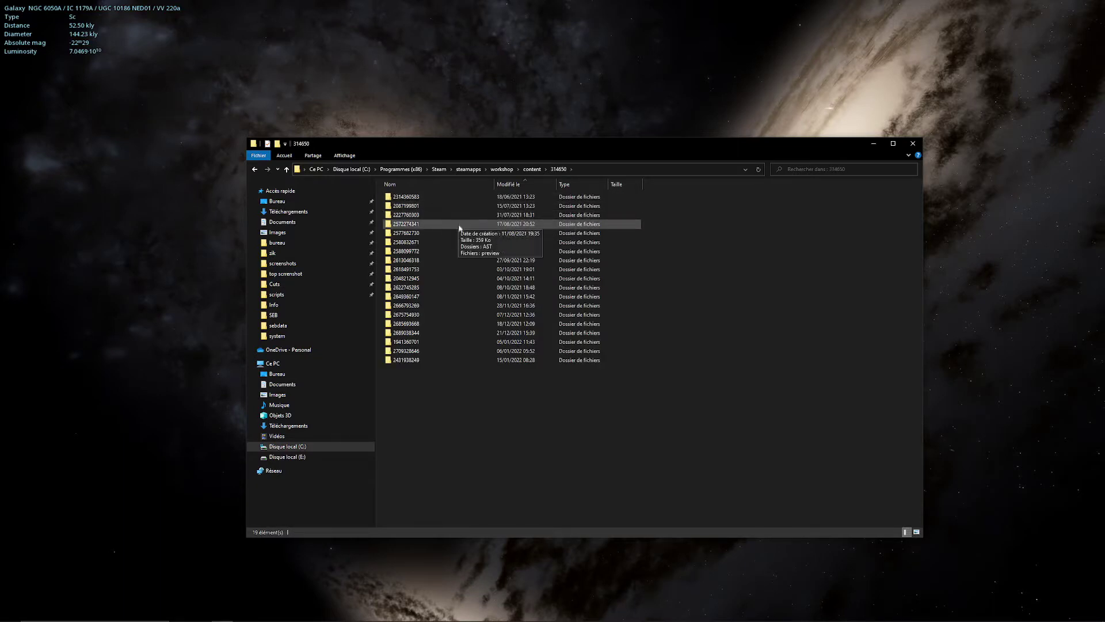
left_click(416, 336)
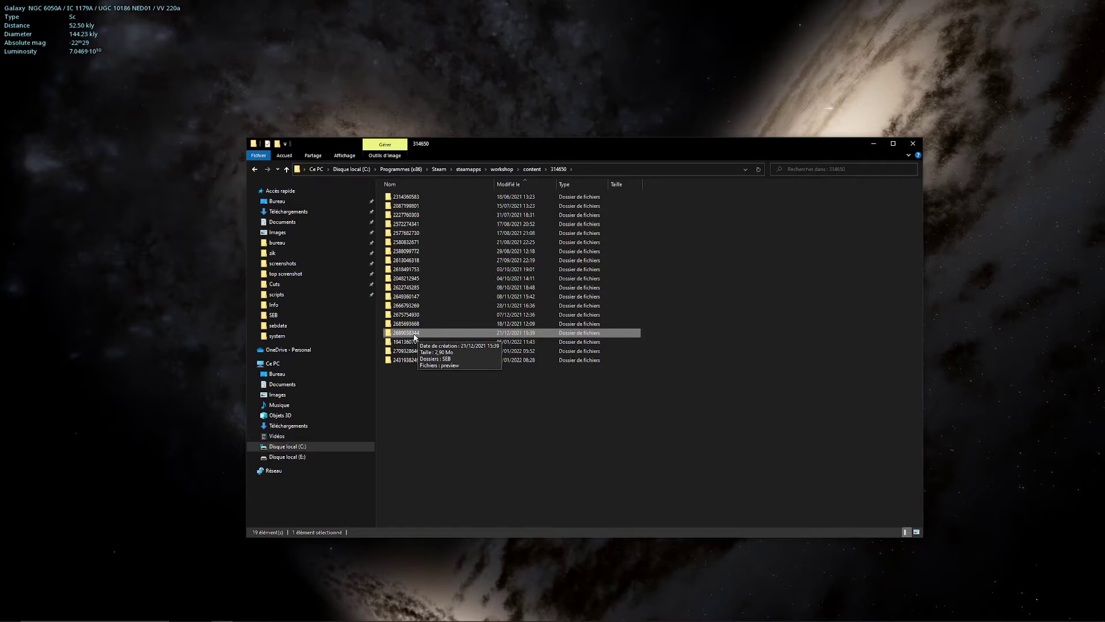
double_click(420, 337)
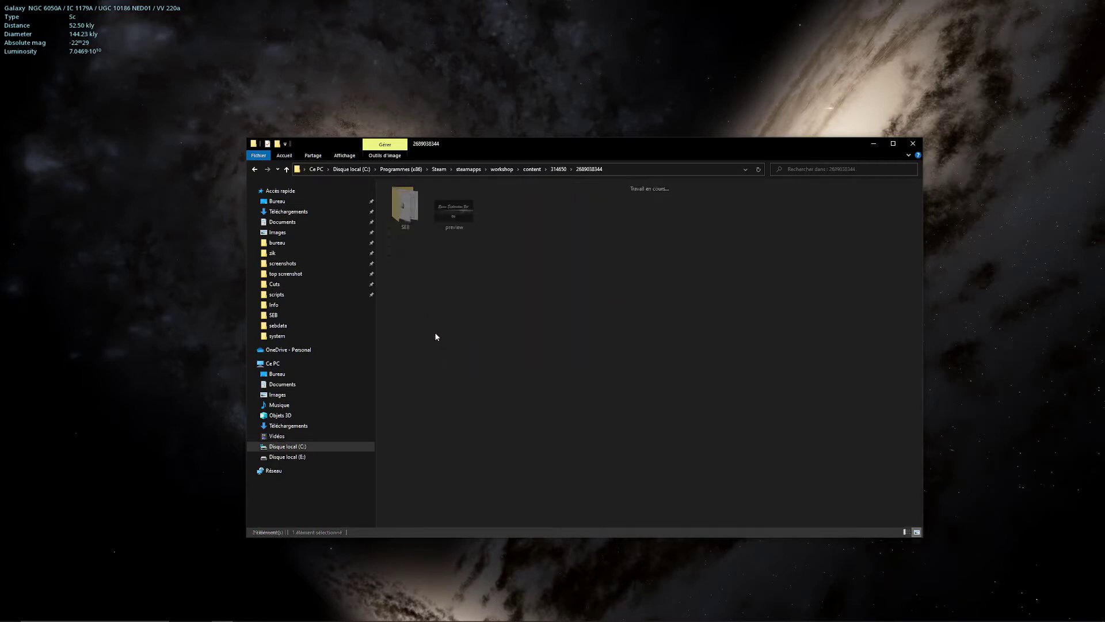
right_click(408, 215)
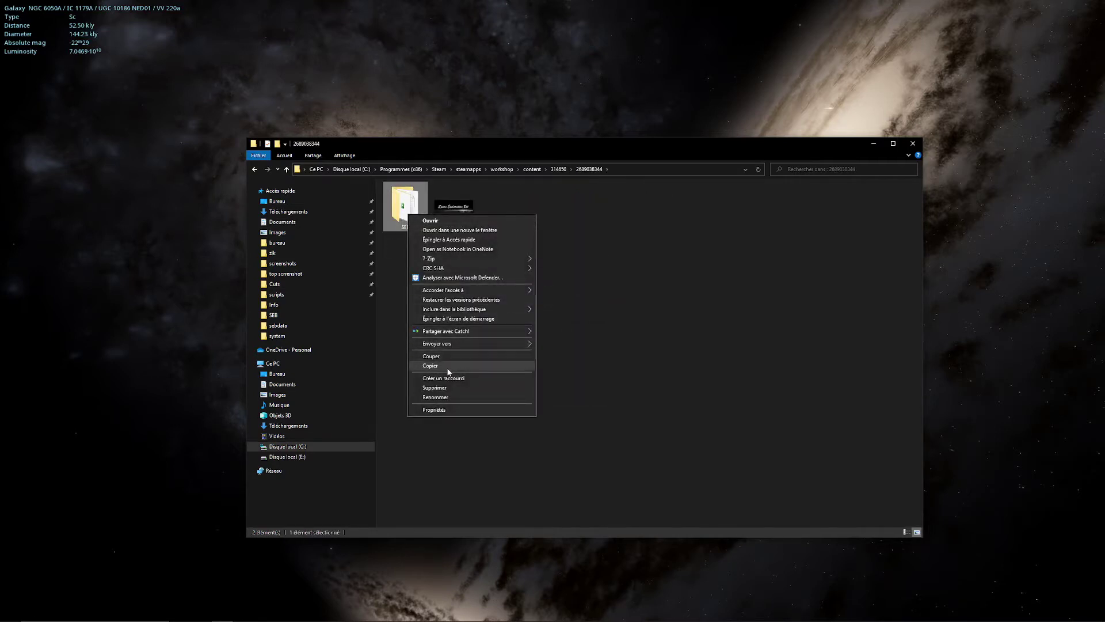
left_click(483, 366)
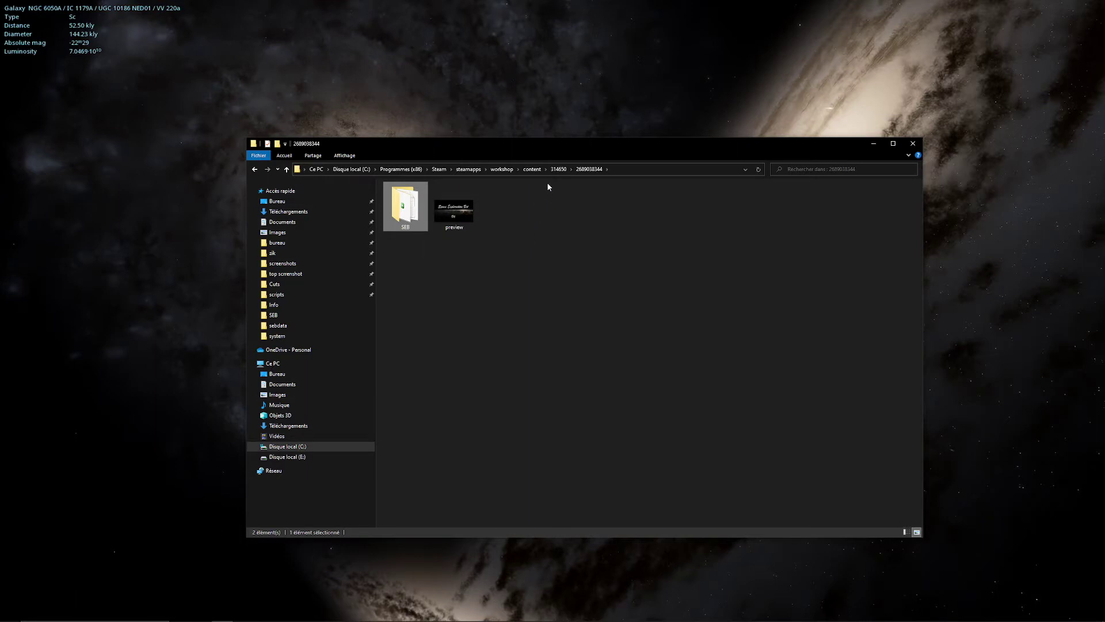
Step: Go back to the Steam folder and open steamapps\common\SpaceEngine\addons
left_click(439, 169)
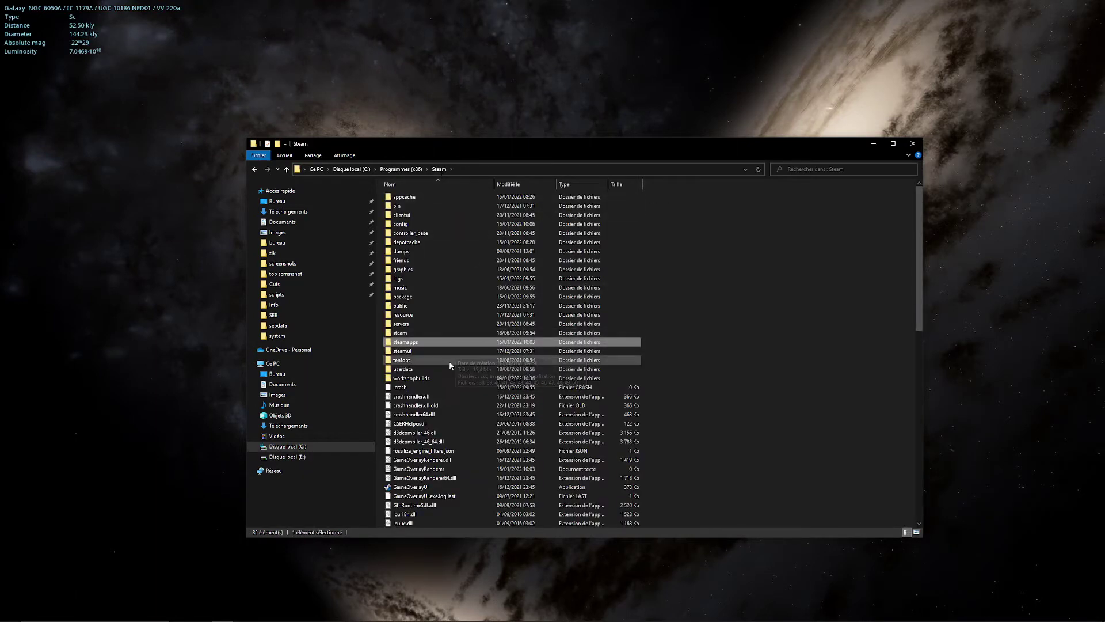
double_click(447, 326)
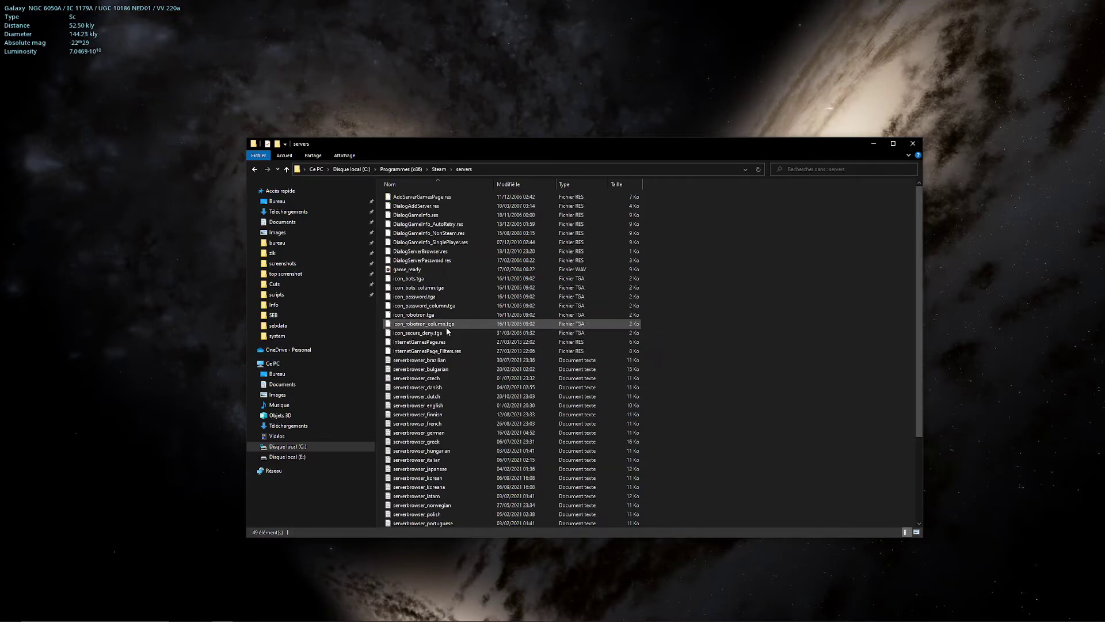
left_click(256, 171)
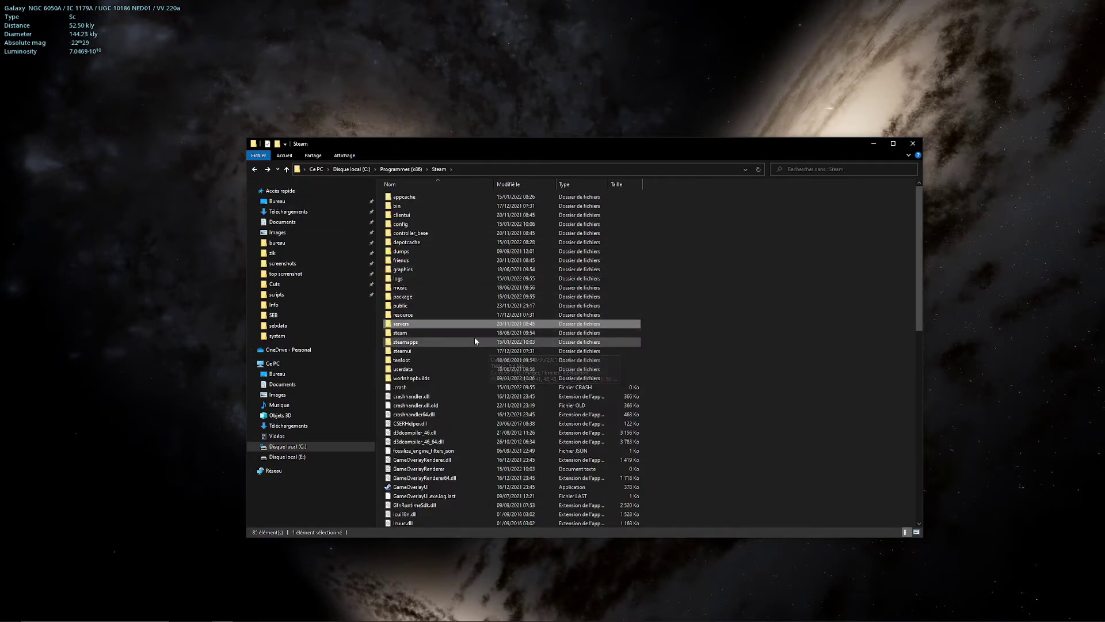
left_click(473, 344)
double_click(474, 344)
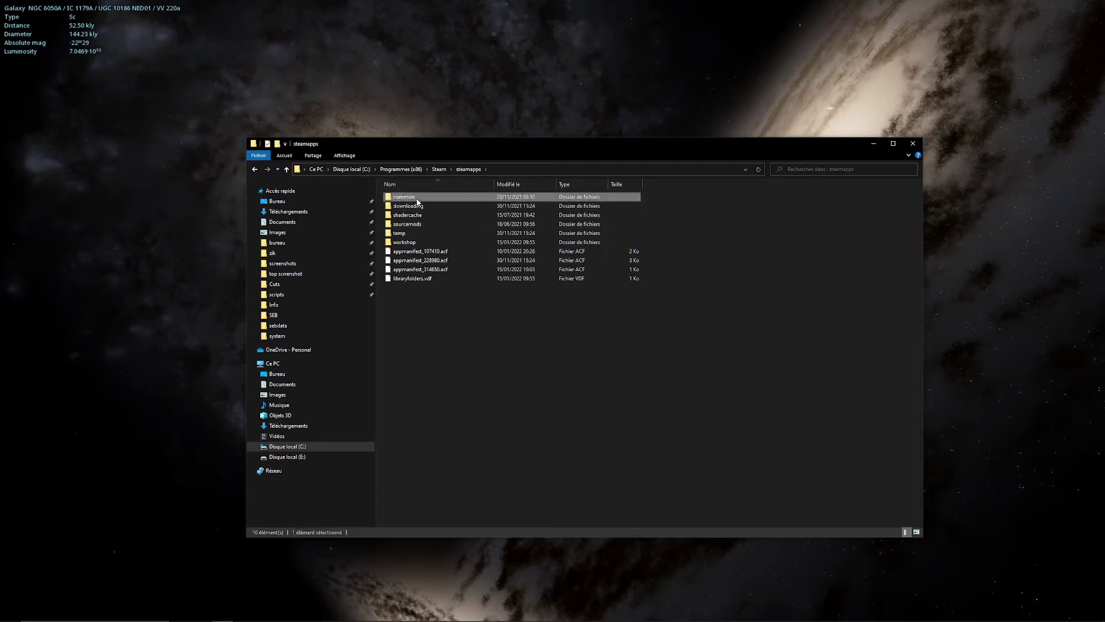
double_click(418, 198)
double_click(416, 205)
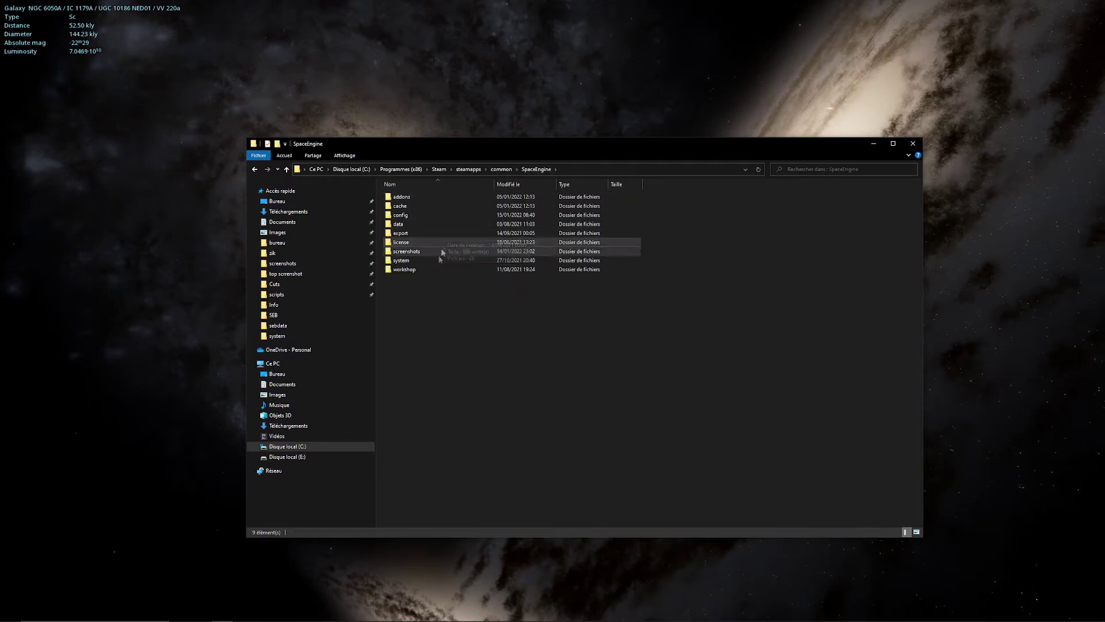
double_click(406, 198)
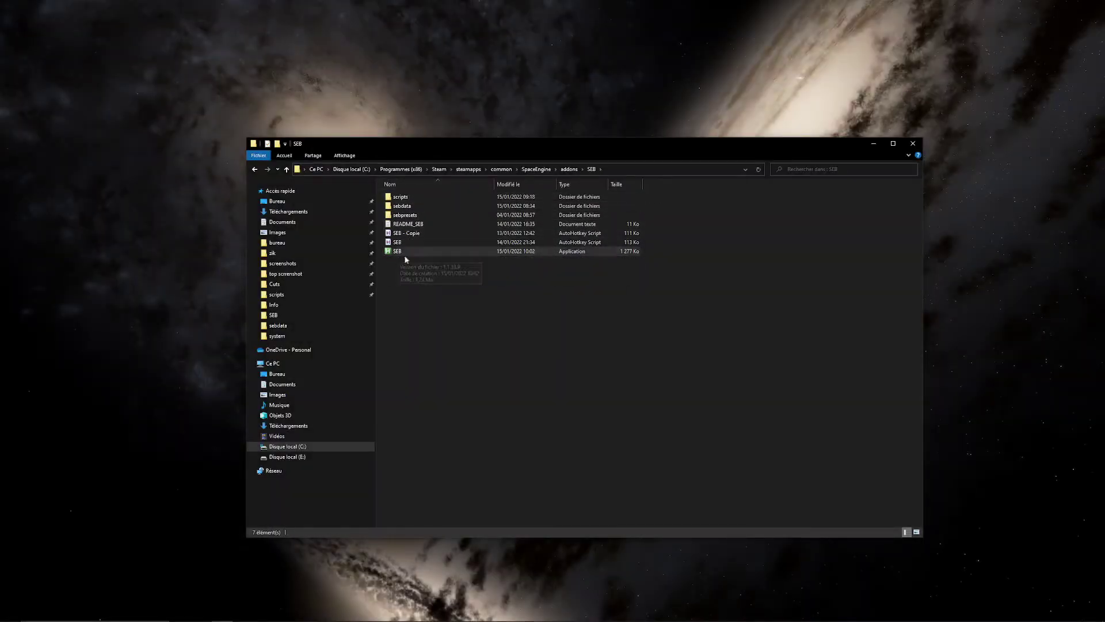
Step: Launch the SEB application from the SEB addon folder and set the gameplay to Random places, starting in the current galaxy
mouse_move(391, 255)
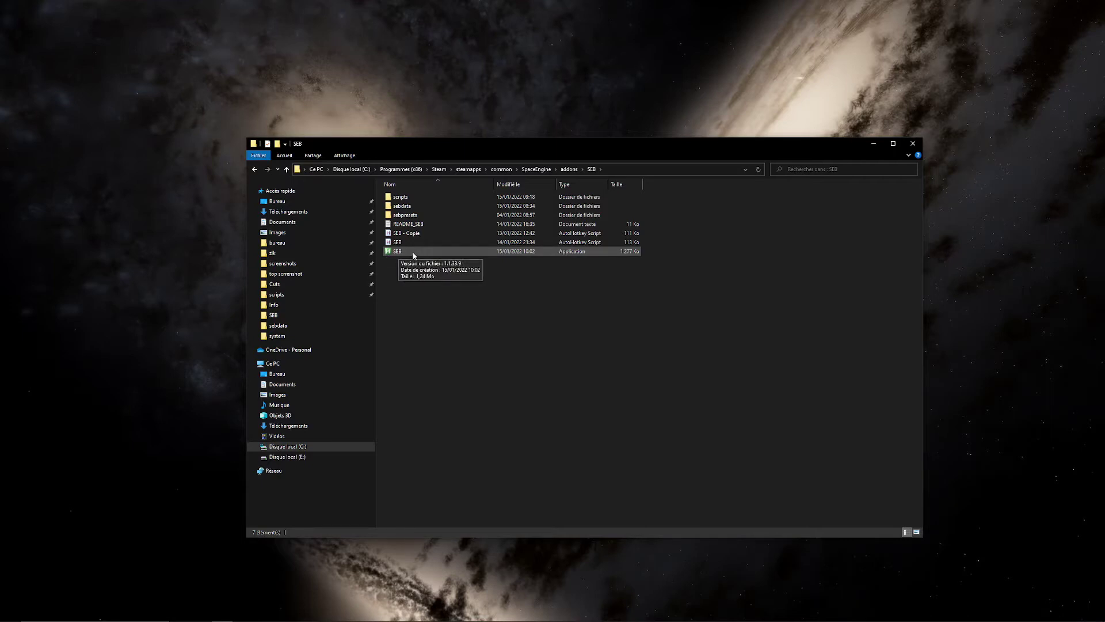
double_click(414, 255)
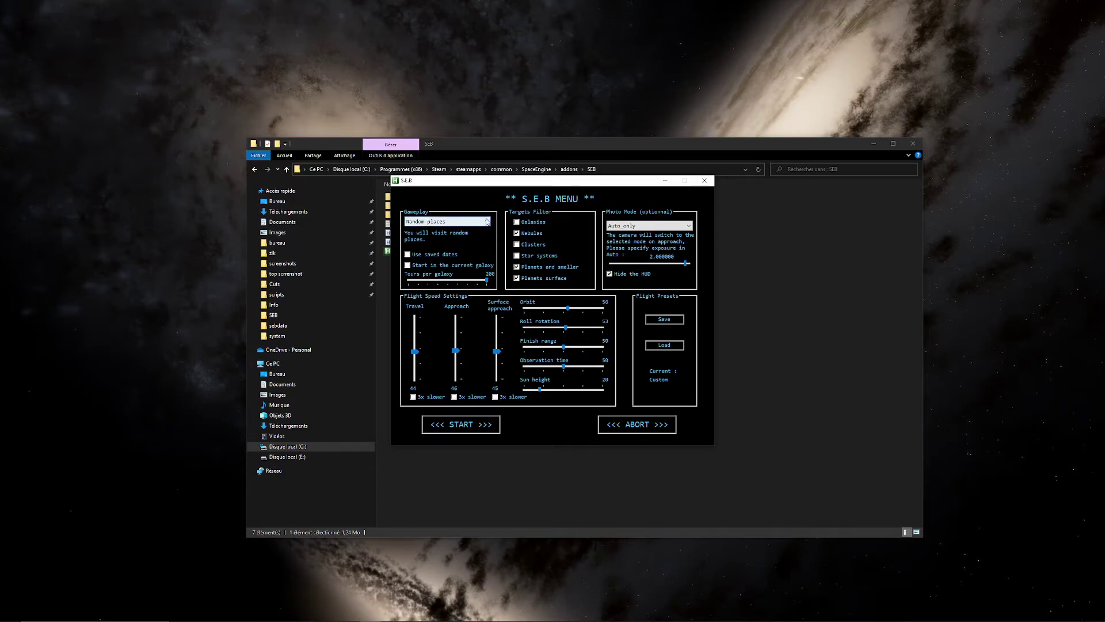
left_click(486, 221)
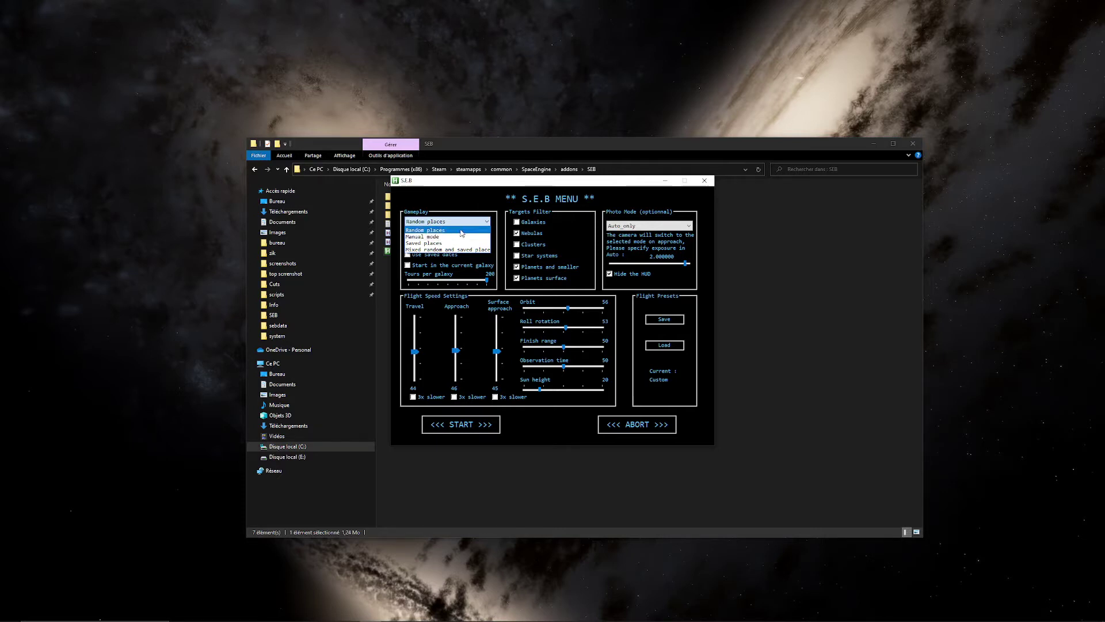
left_click(461, 230)
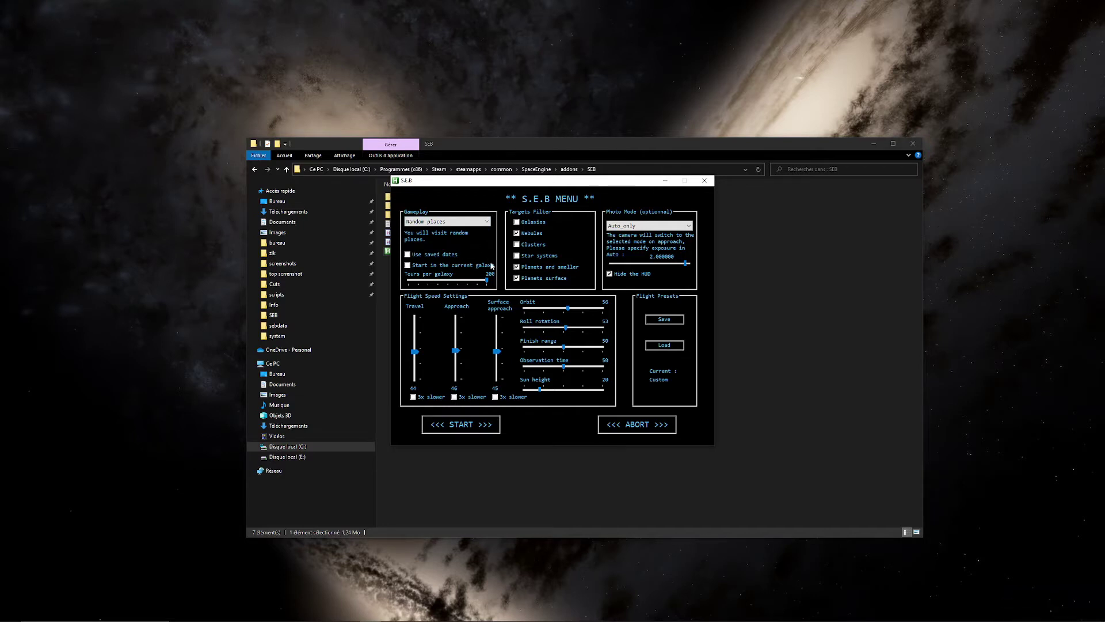
left_click(407, 266)
Step: Switch the gameplay mode to Saved places and back to Random places
left_click(487, 224)
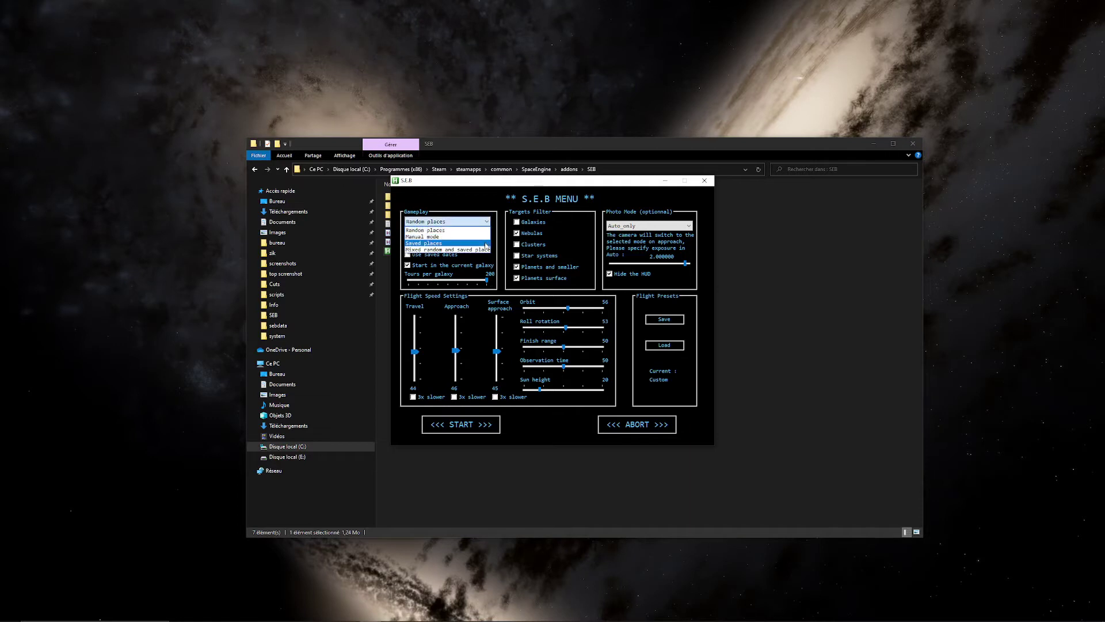
left_click(446, 235)
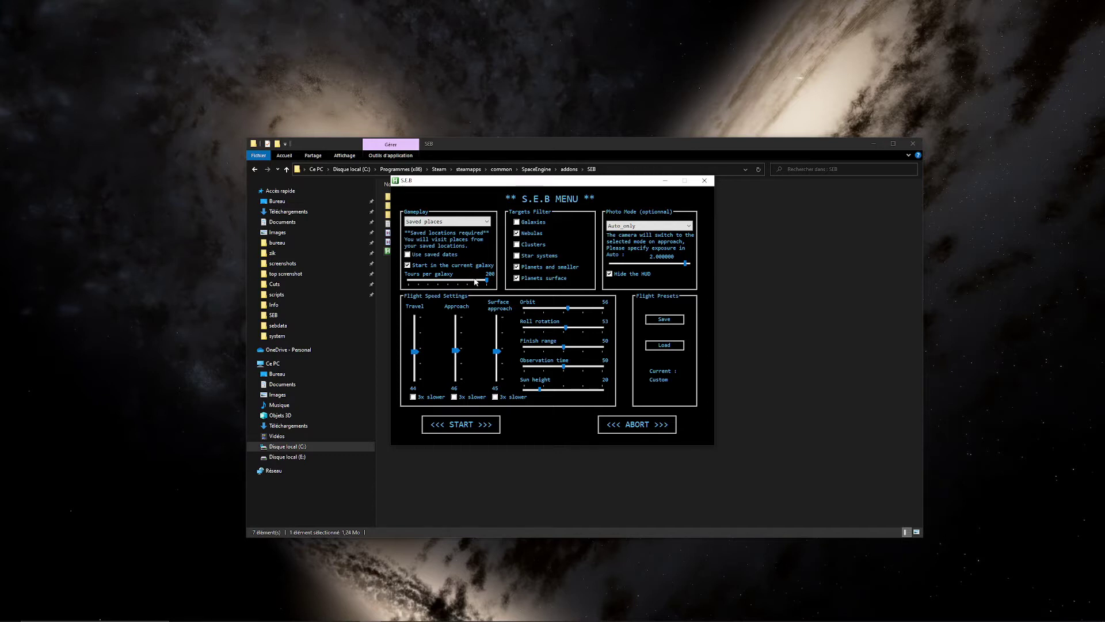
left_click(482, 221)
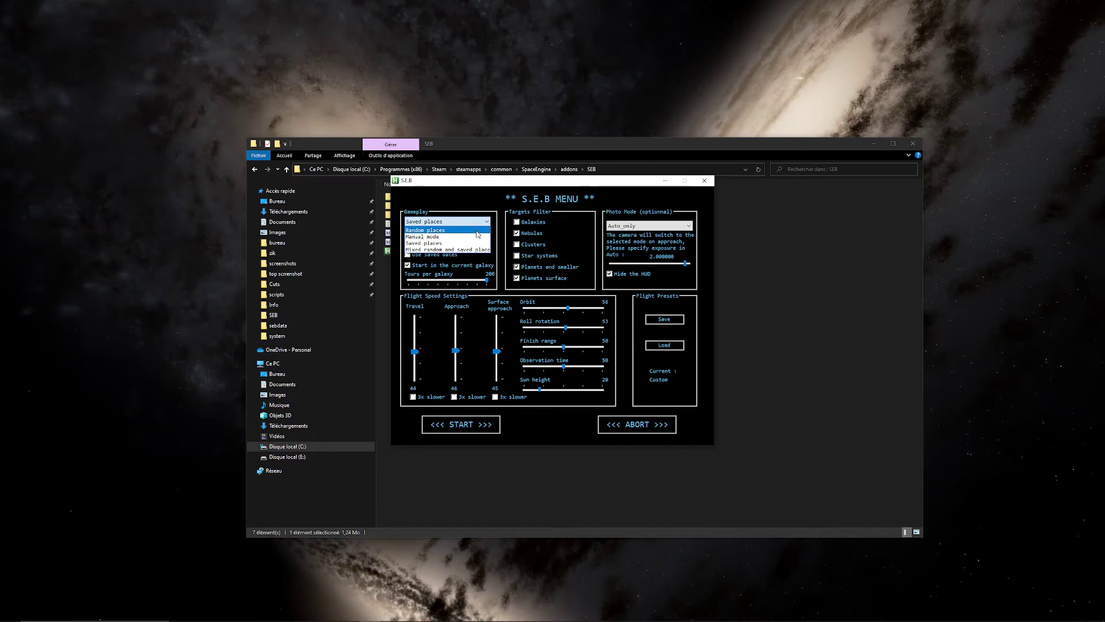
left_click(477, 230)
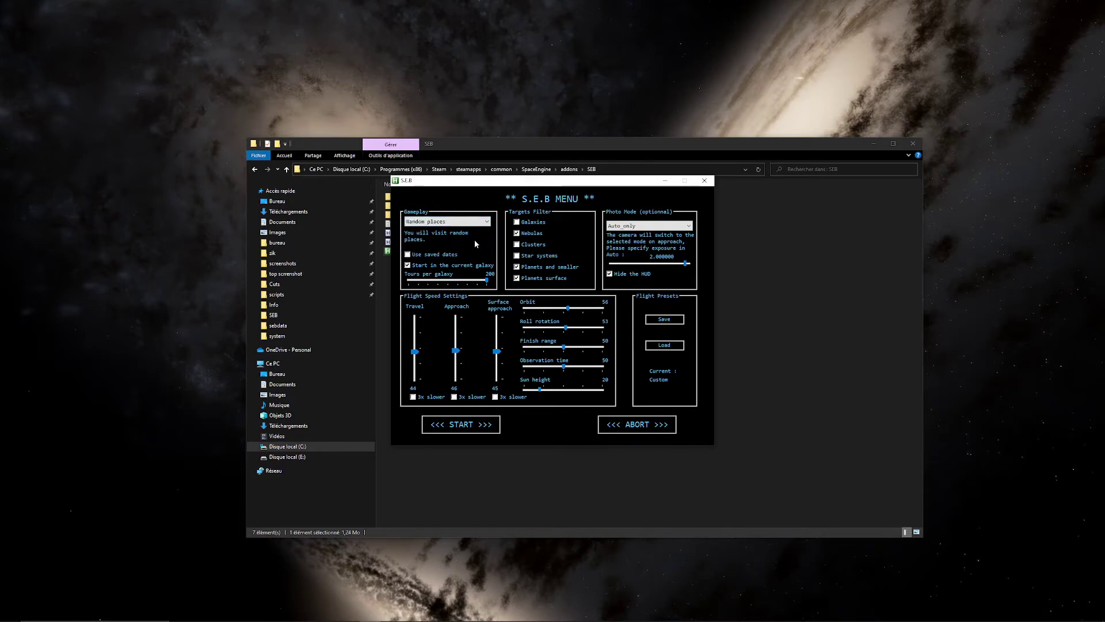
Step: Exclude nebulas from the targets filter and start the random tour
left_click(517, 233)
left_click(466, 425)
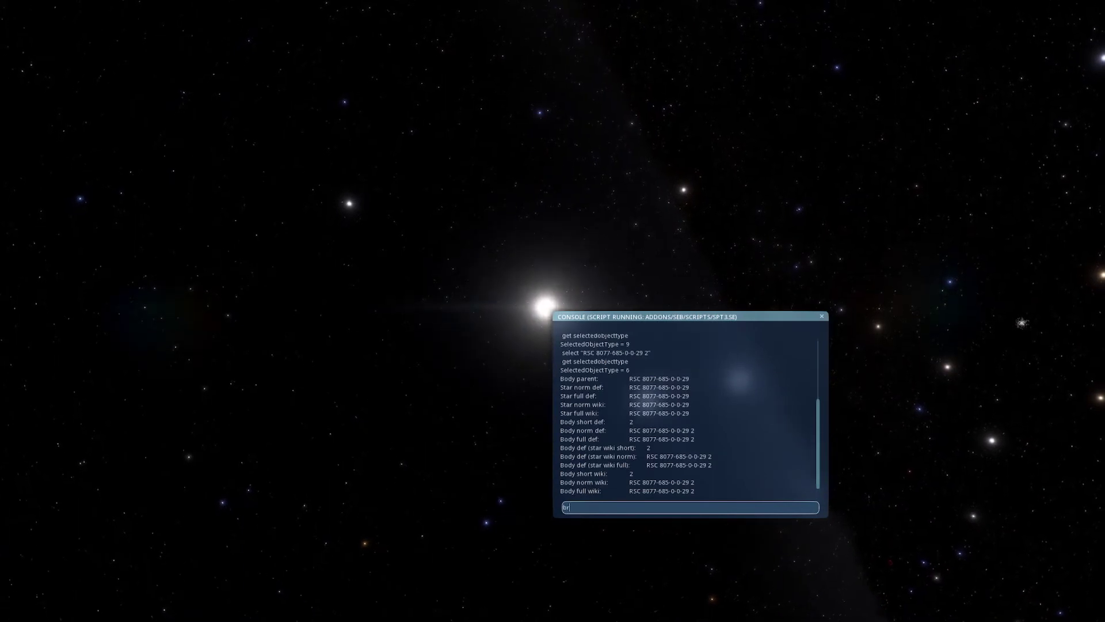
Step: Stop the running tour script with the break command in the console
type("break")
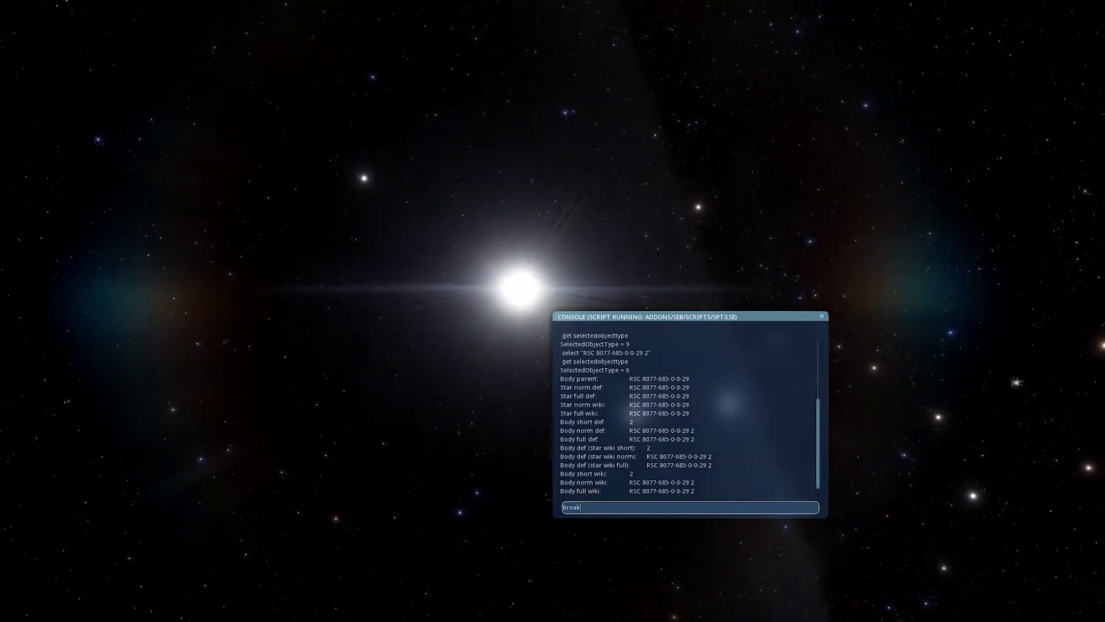
key("Return")
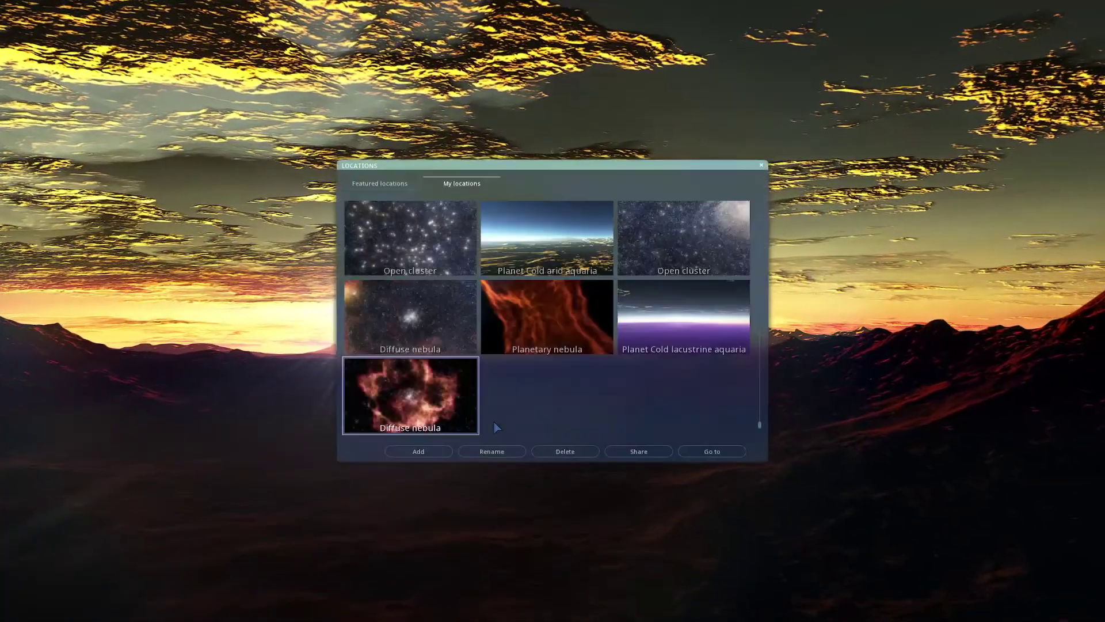
Step: Add the current location to My locations and confirm the new entry
left_click(418, 452)
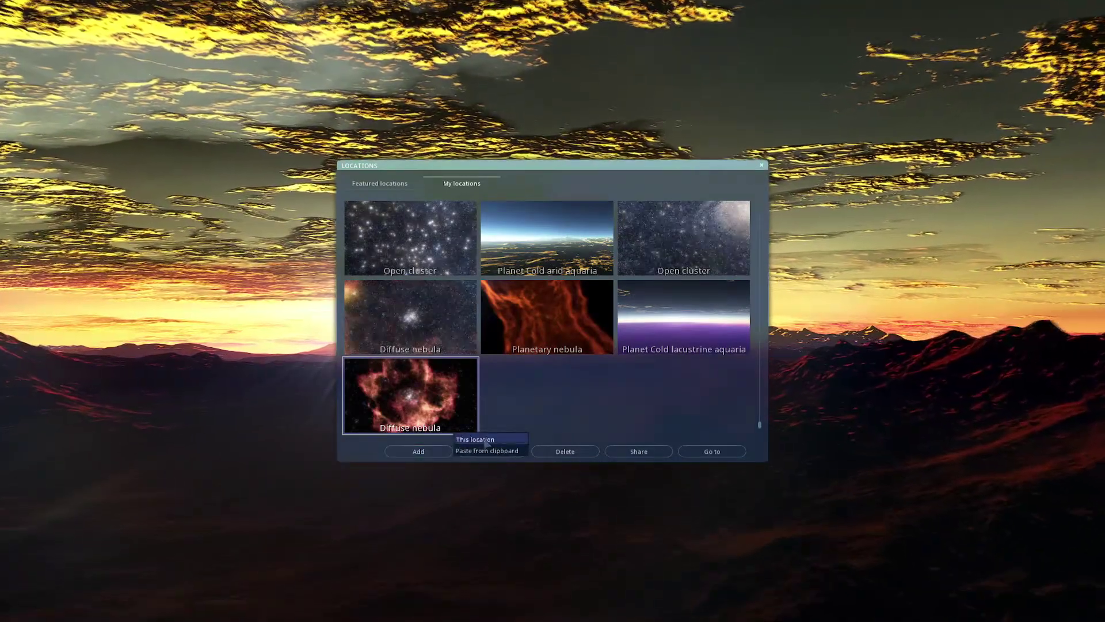
left_click(486, 440)
key("Return")
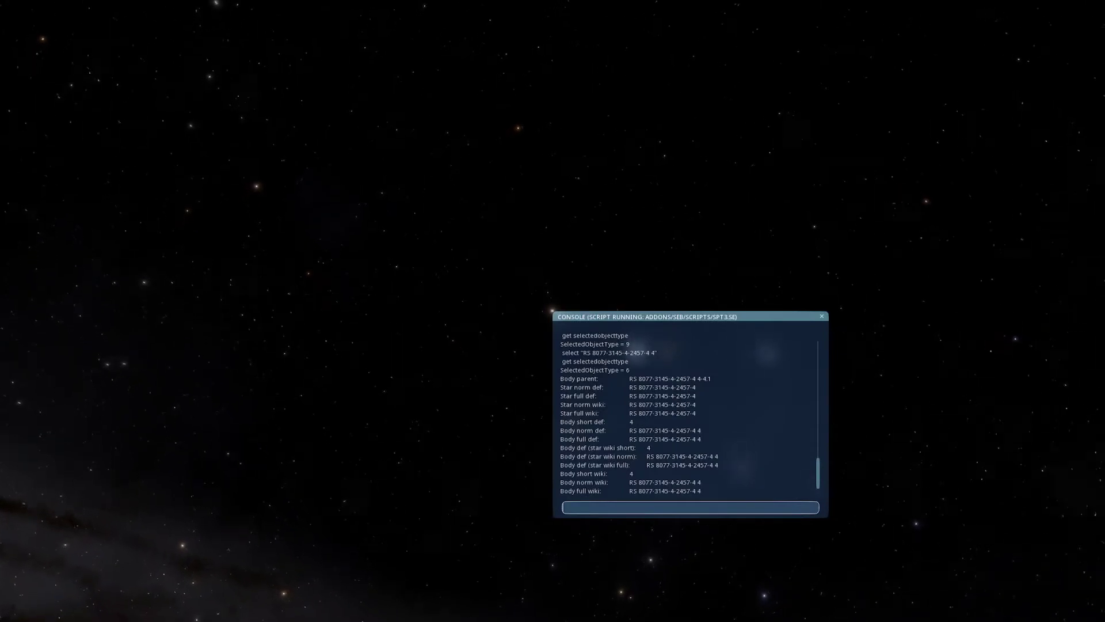
Step: Interrupt the tour script from the console to get back to the SEB menu
type("tr")
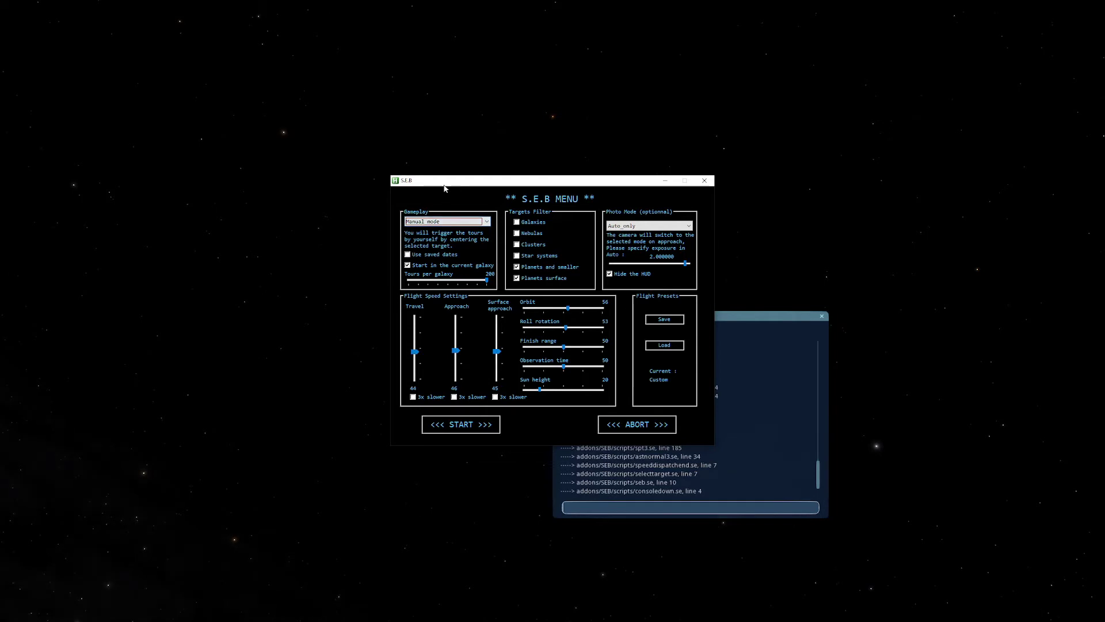
Step: Start the tour in Manual mode and switch the interface display to brief
left_click(473, 431)
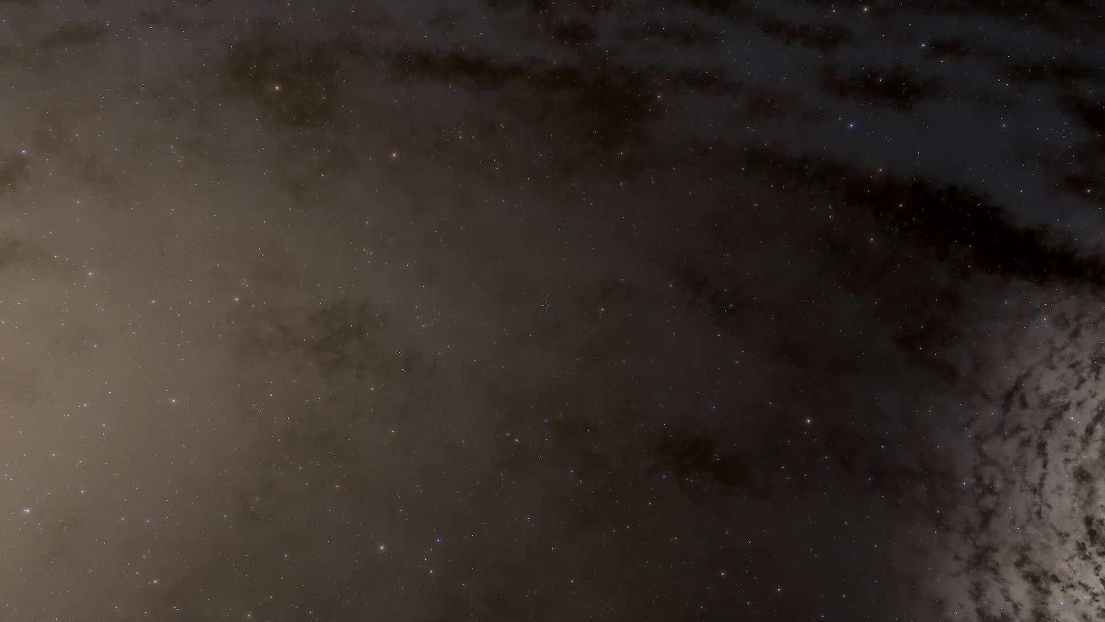
key("Tab")
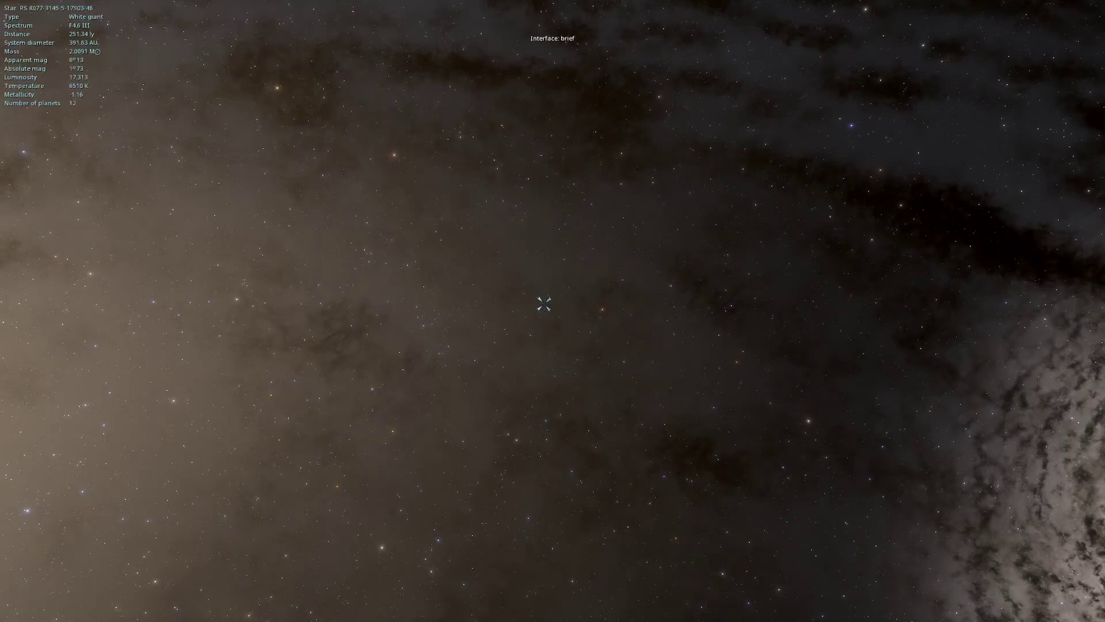
Step: Select the yellow dwarf star, display its planetary system and choose planet 4 as the manual tour's target
left_click(358, 251)
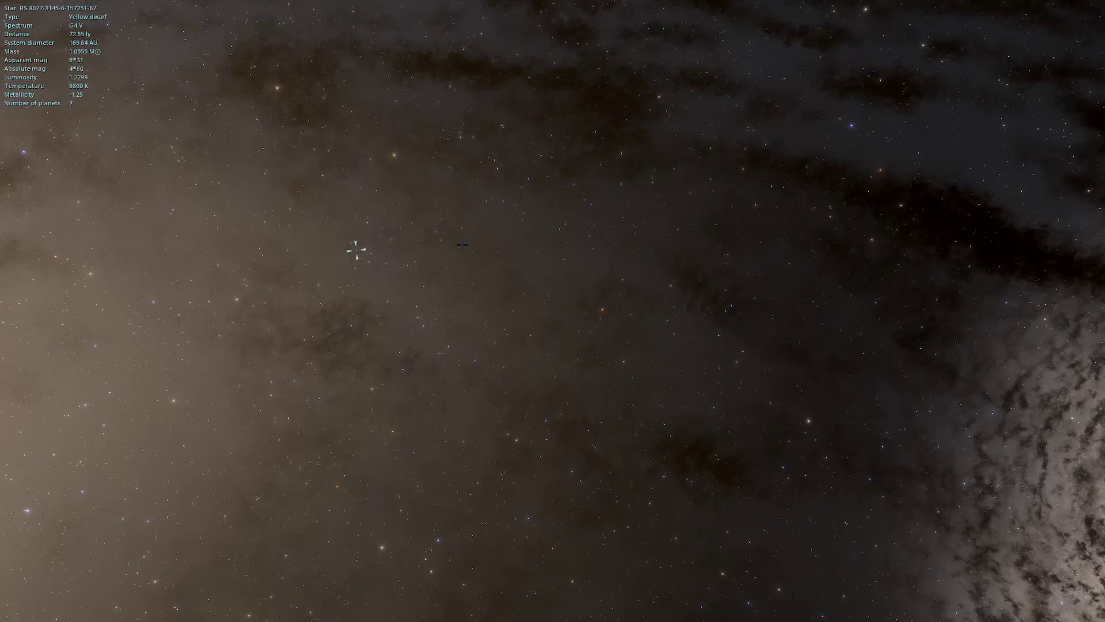
key("F3")
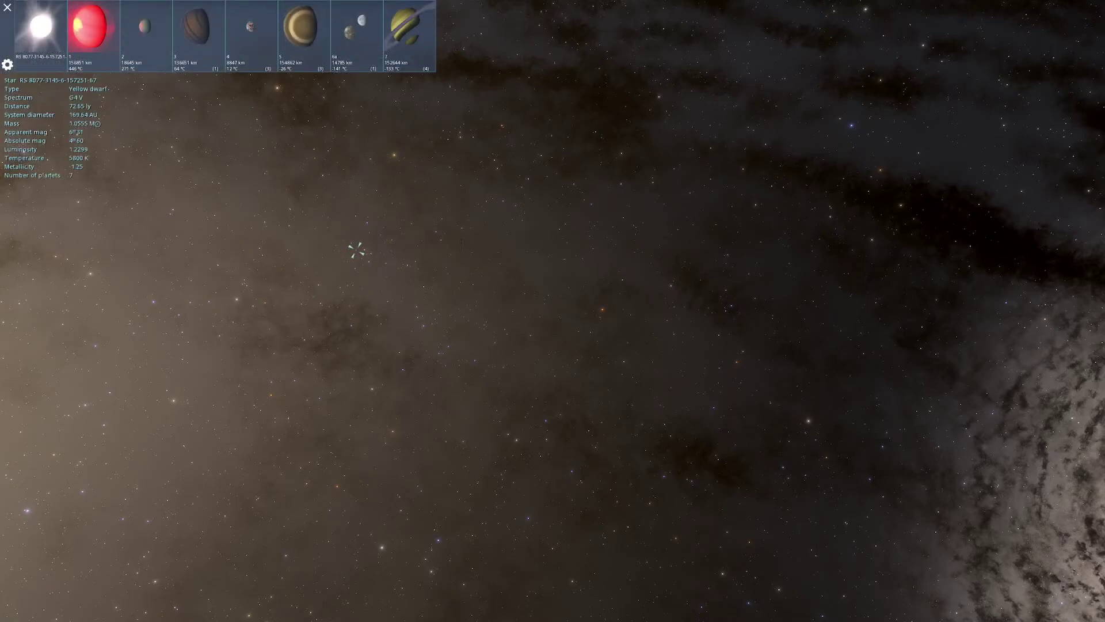
left_click(255, 51)
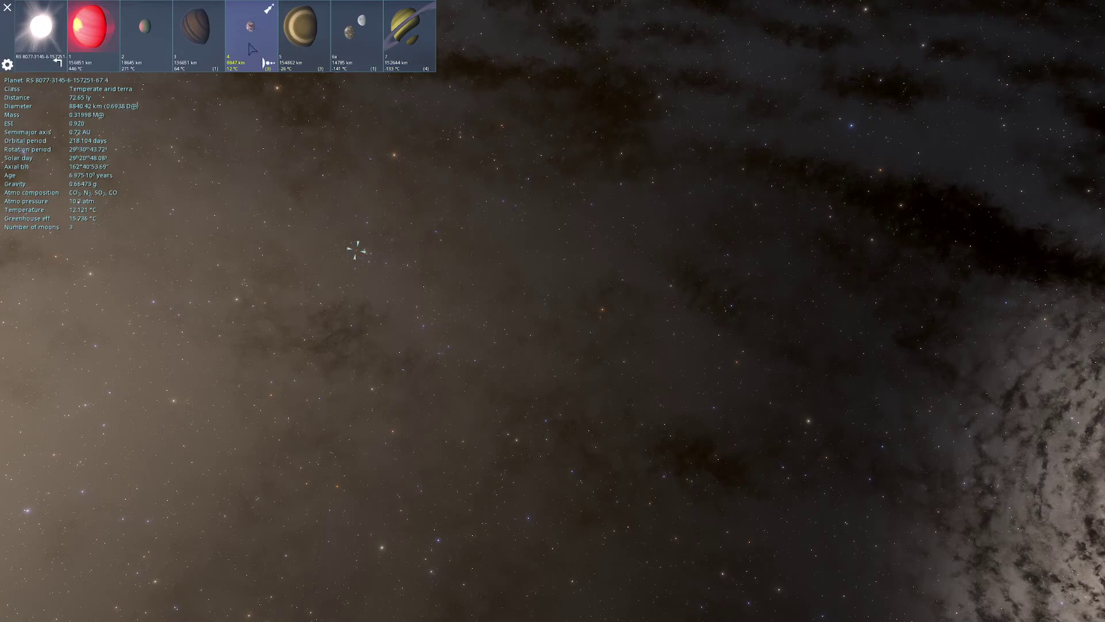
mouse_move(146, 613)
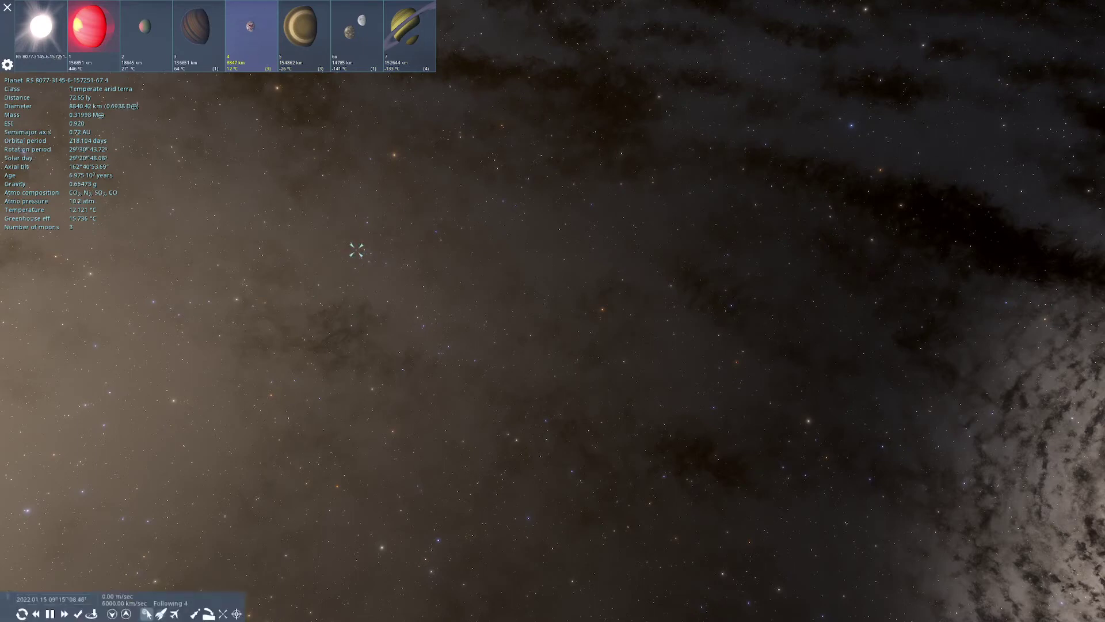
left_click(223, 613)
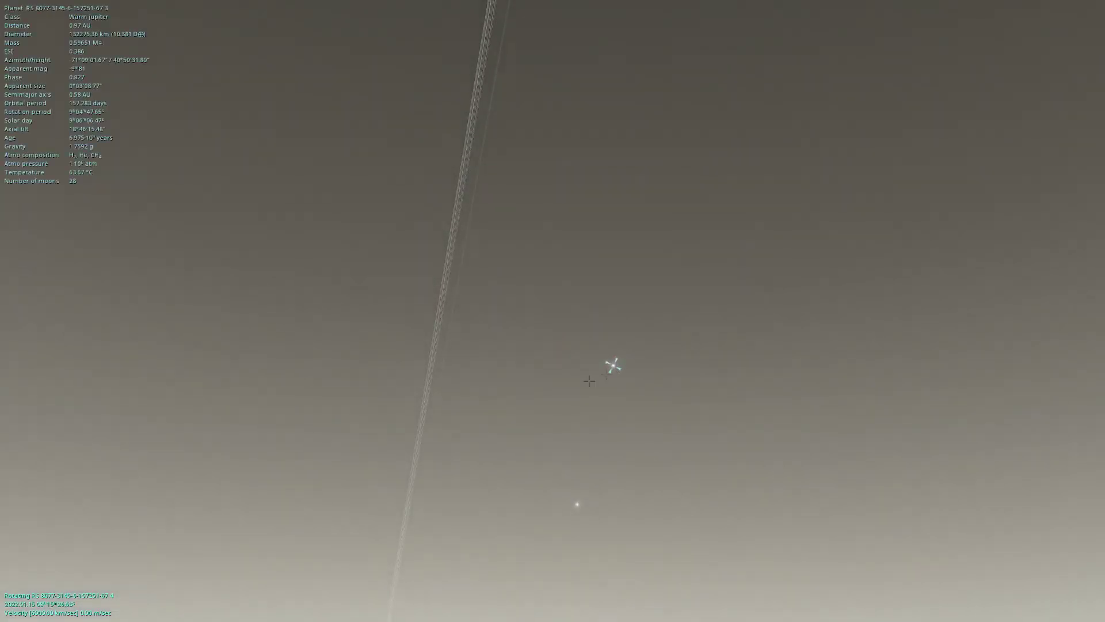
Step: Interrupt the tour script with the break command and set the SEB gameplay mode to Random places
mouse_move(143, 572)
key("grave")
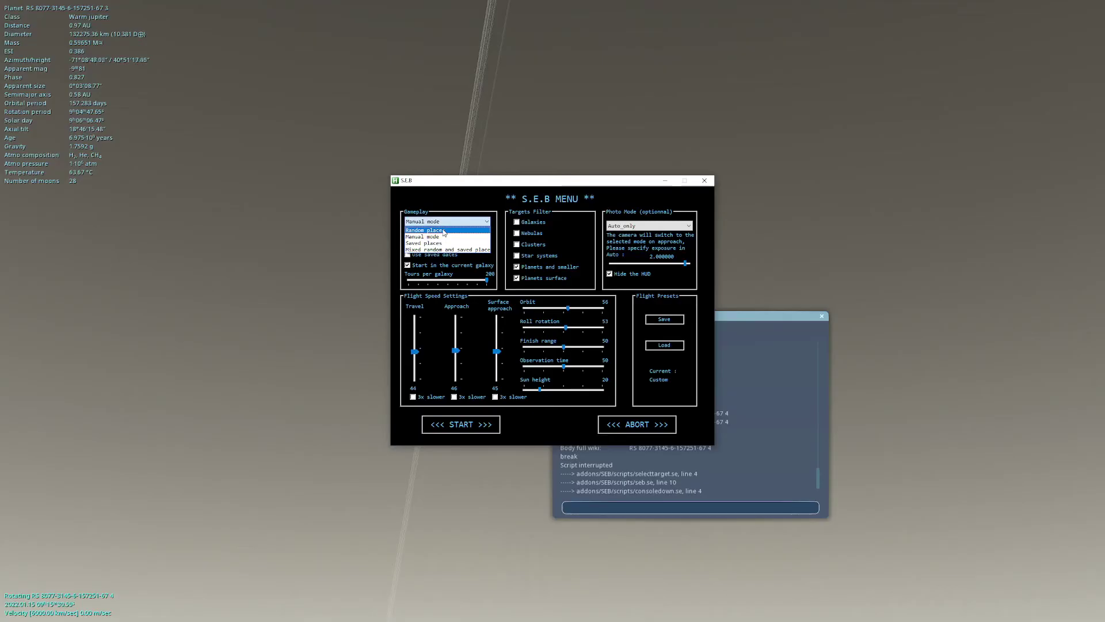
left_click(444, 231)
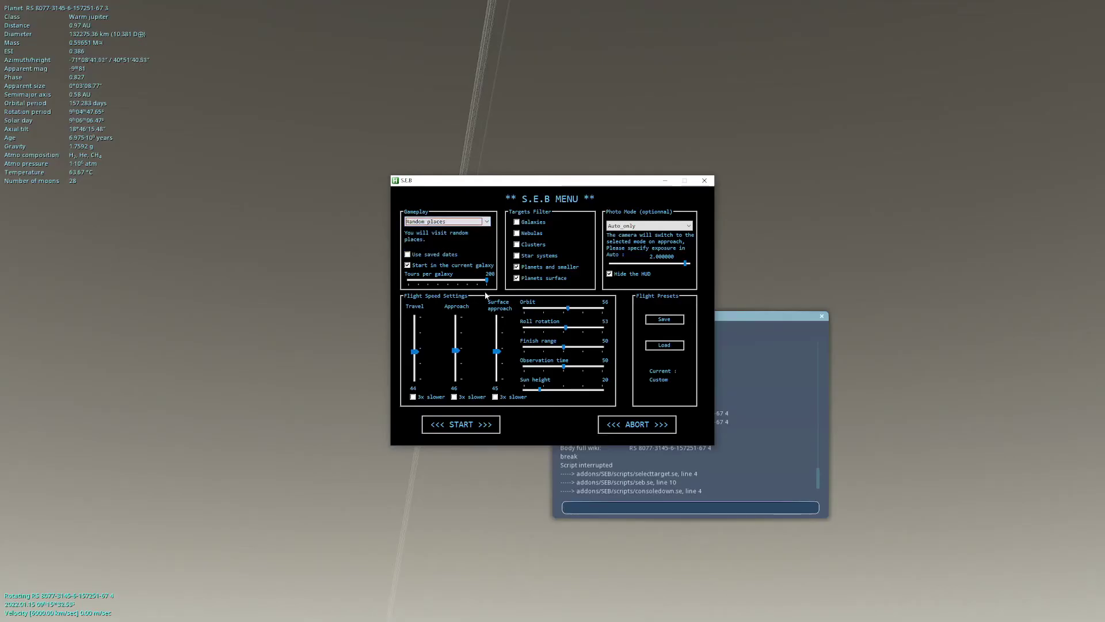